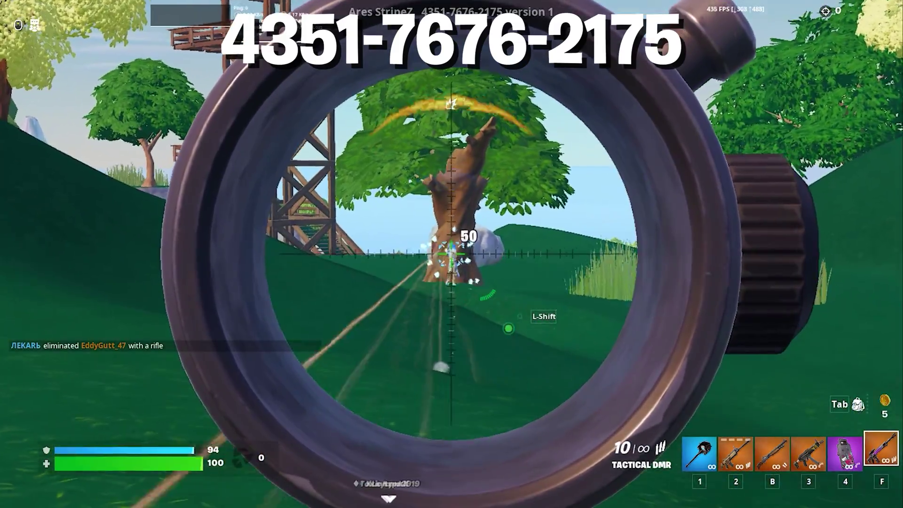
Fire two scoped Tactical DMR shots at the opponent by the tree.
left_click(452, 254)
left_click(452, 254)
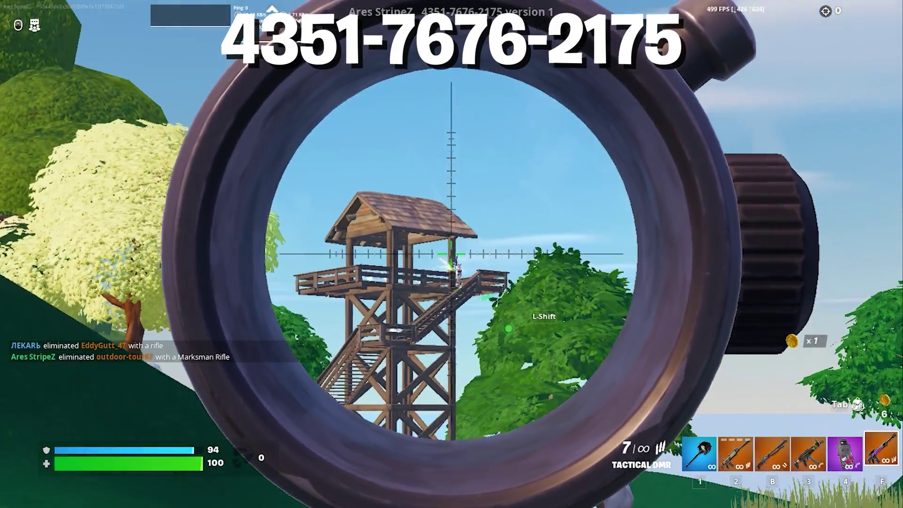
left_click(451, 254)
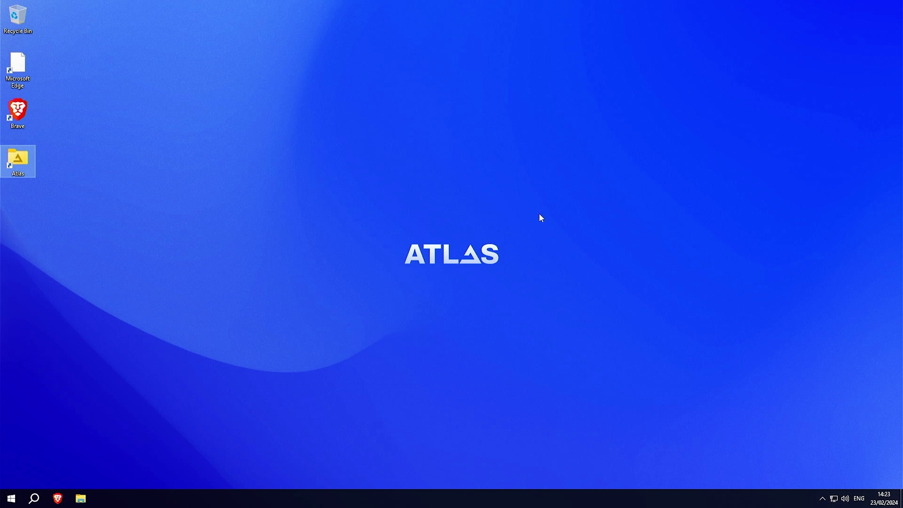
Open Task Manager from the taskbar, centre it, and view the CPU and Memory performance graphs.
right_click(429, 494)
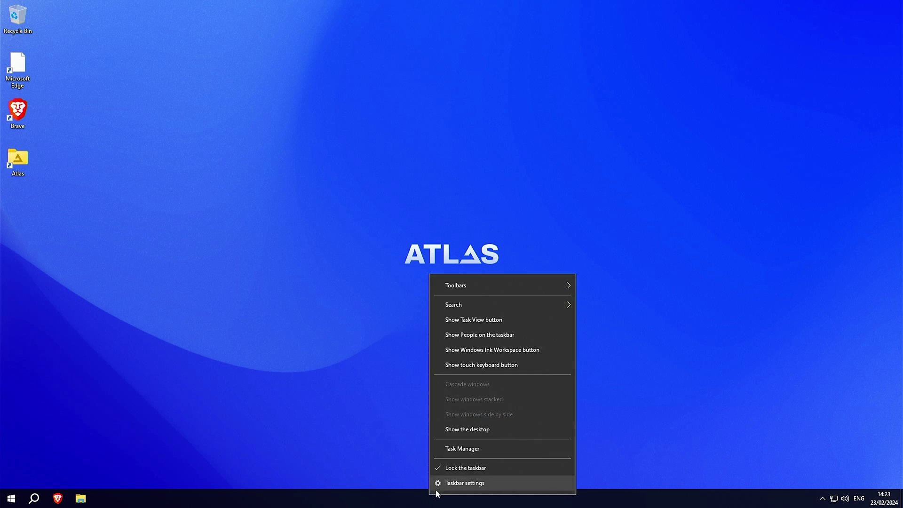
left_click(462, 448)
left_click_drag(212, 99, 408, 132)
left_click(355, 155)
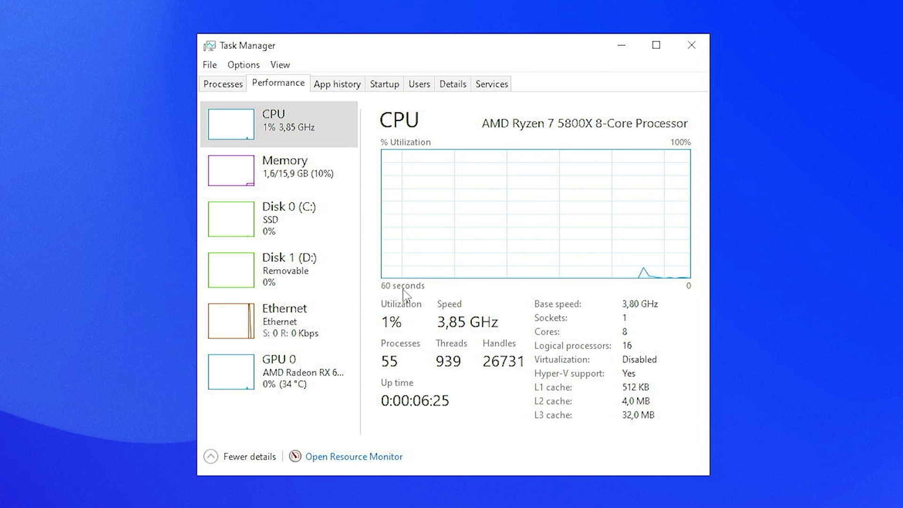
left_click(299, 184)
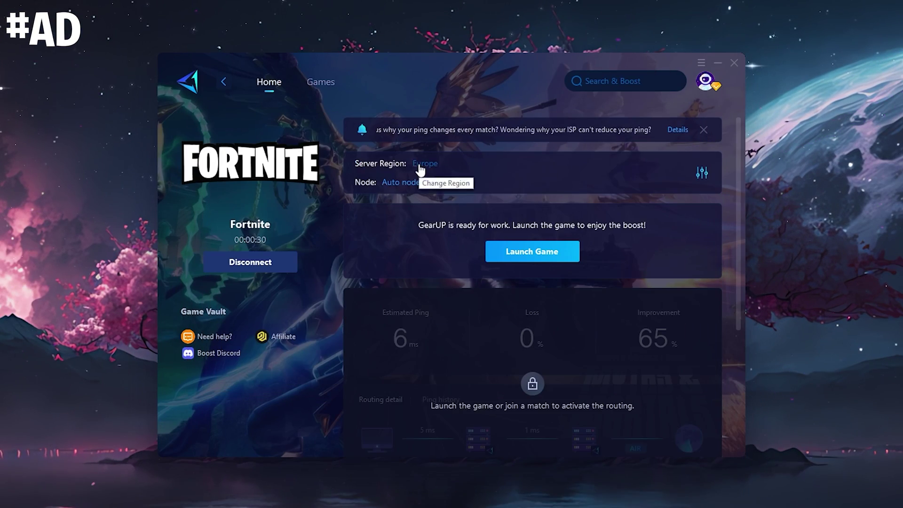
left_click(420, 163)
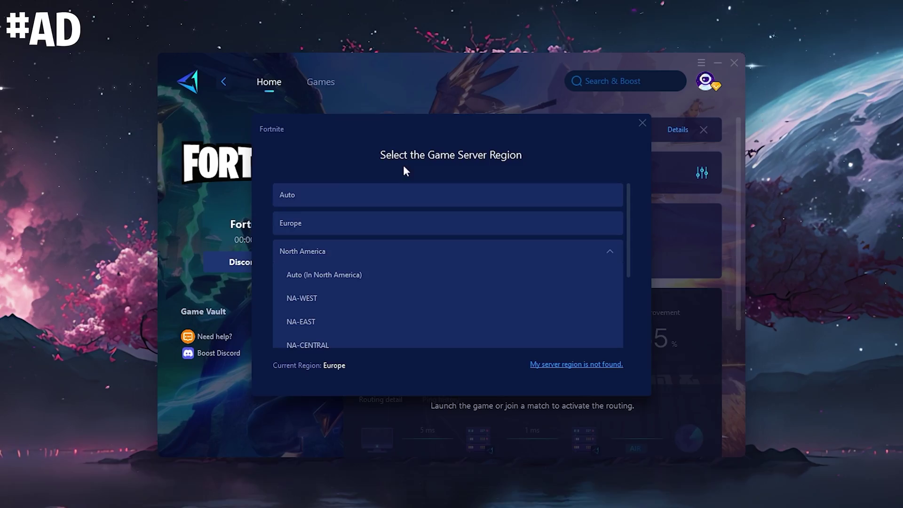
left_click(316, 223)
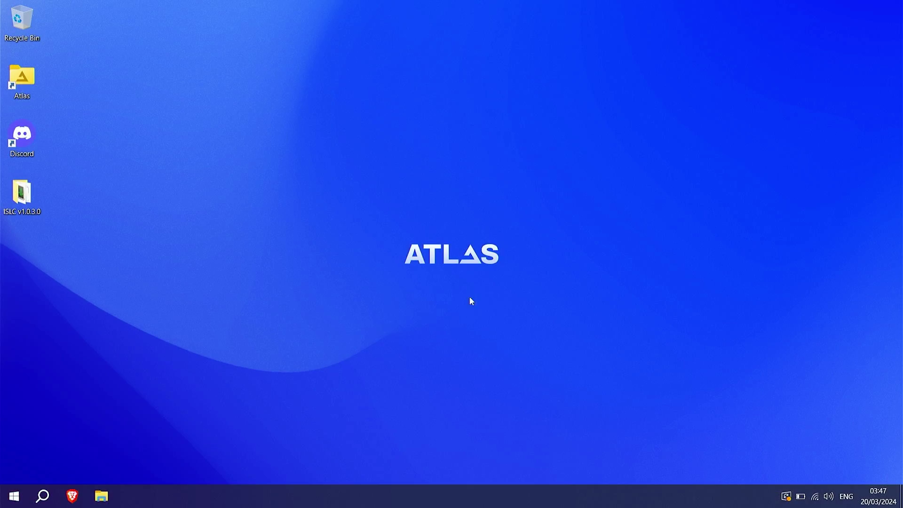
Launch Process Lasso from Start search with admin rights and dismiss the special offer.
left_click(14, 497)
type("proc")
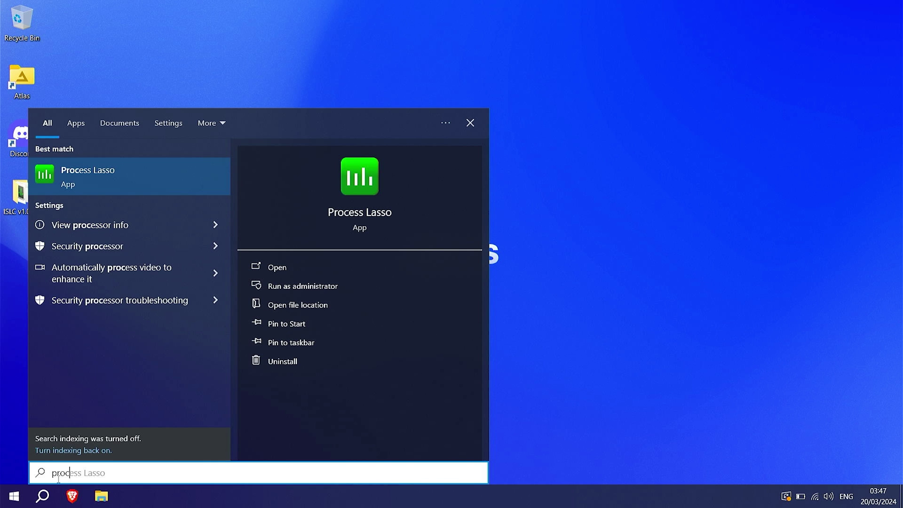
left_click(103, 174)
left_click(385, 333)
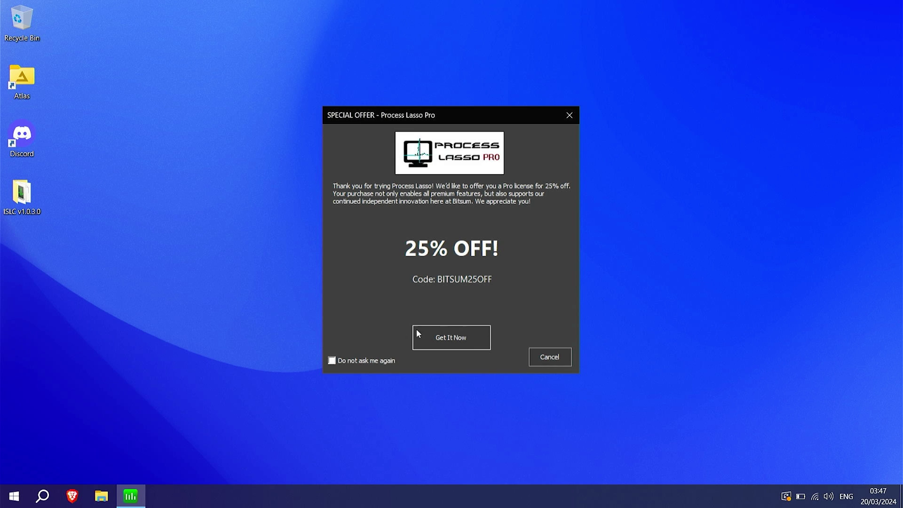
left_click(569, 115)
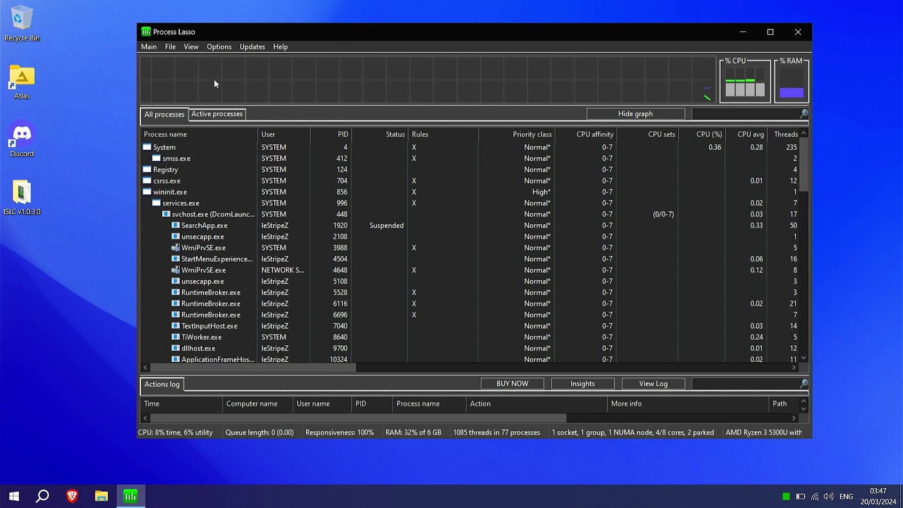
Bring up the Options > General > Refresh Interval (Governor) choices, where 5 seconds is set.
left_click(148, 47)
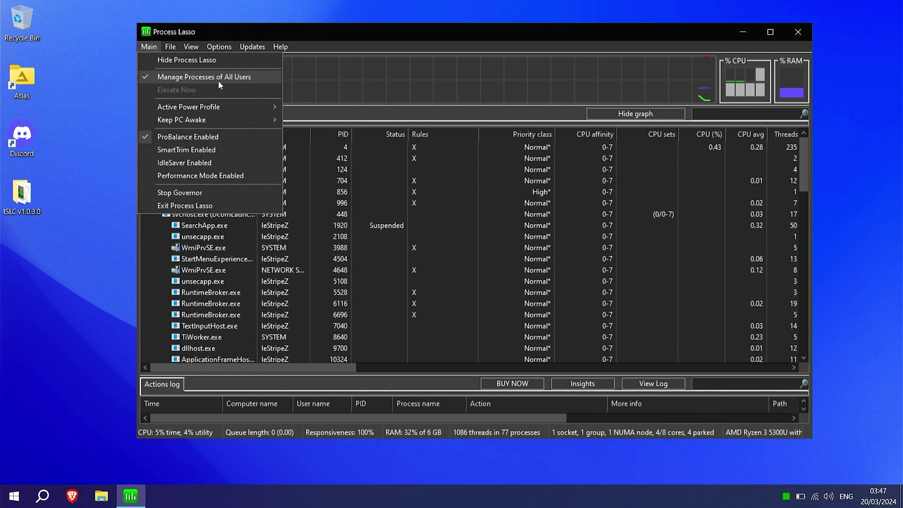
mouse_move(178, 108)
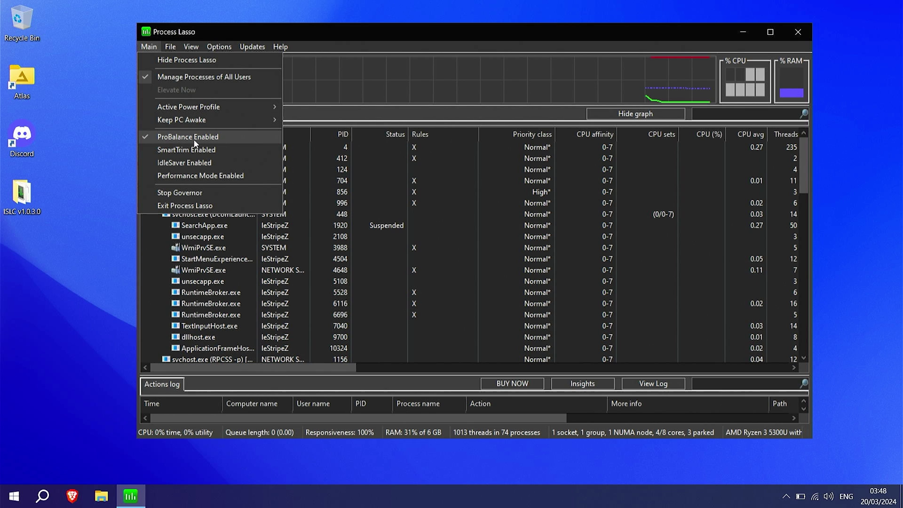
mouse_move(218, 47)
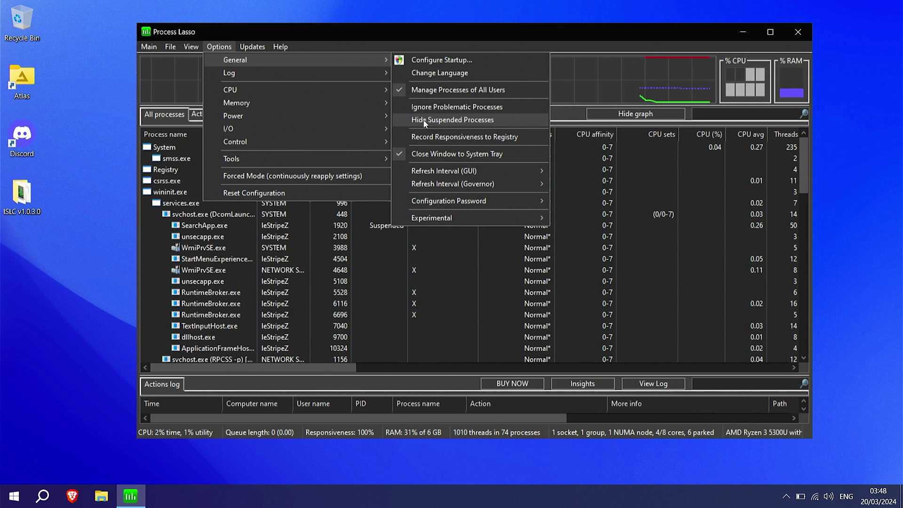
mouse_move(427, 172)
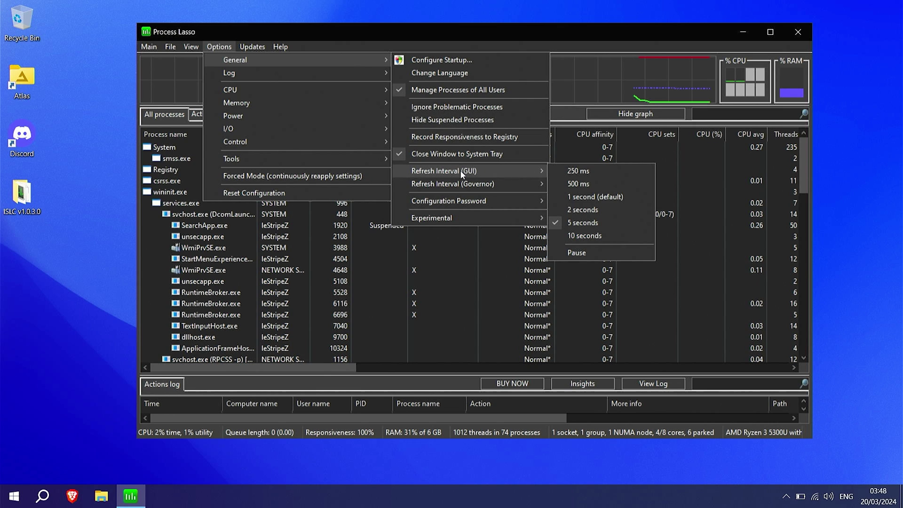
mouse_move(434, 186)
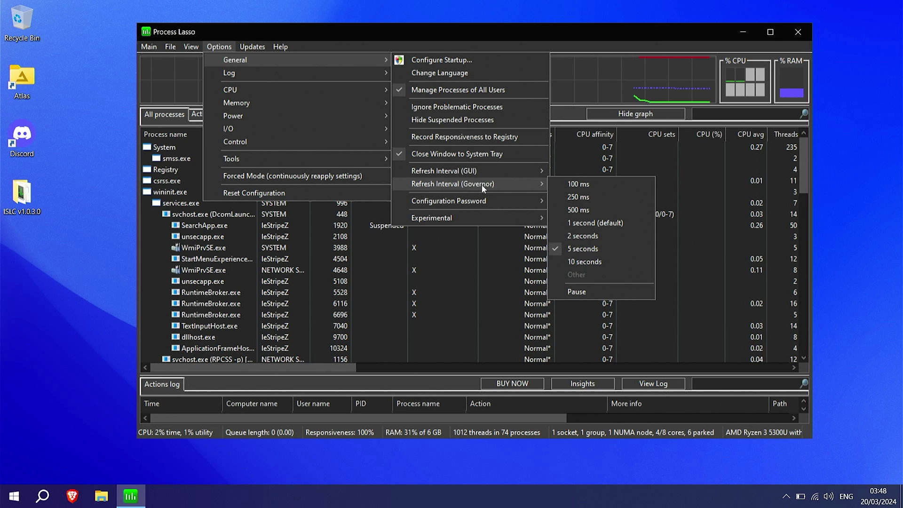
Keep the governor refresh interval at 5 seconds and launch the Epic Games Launcher via 'epic' search.
left_click(577, 250)
left_click(14, 496)
type("e")
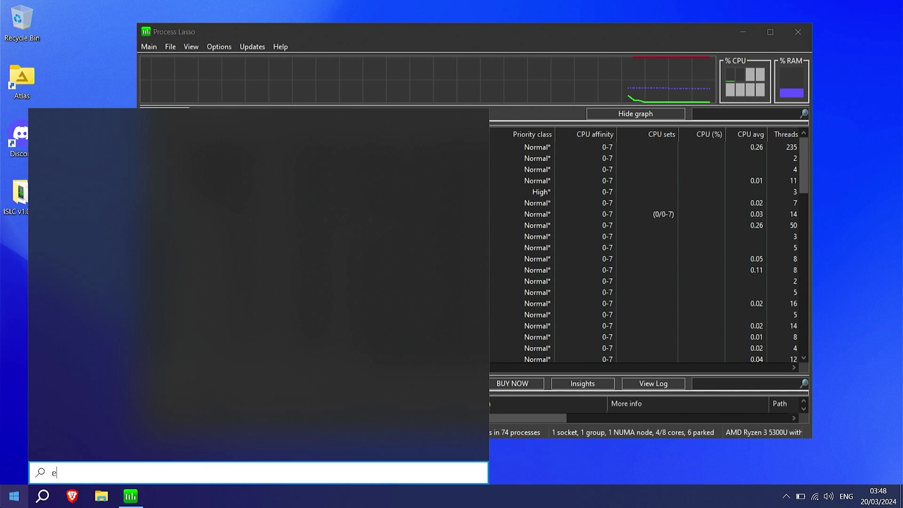
type("pic")
key("Return")
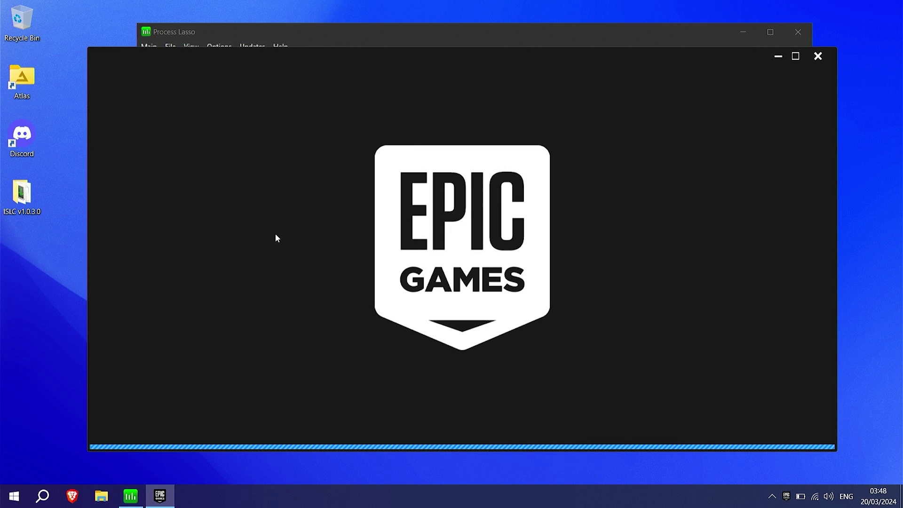
Start Fortnite from the launcher's Quick Launch and centre the Process Lasso window.
left_click(304, 30)
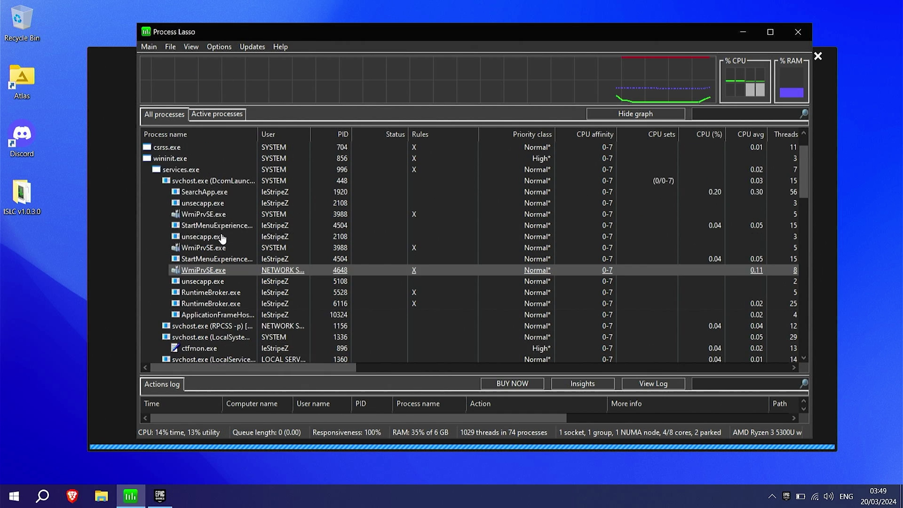
left_click(97, 203)
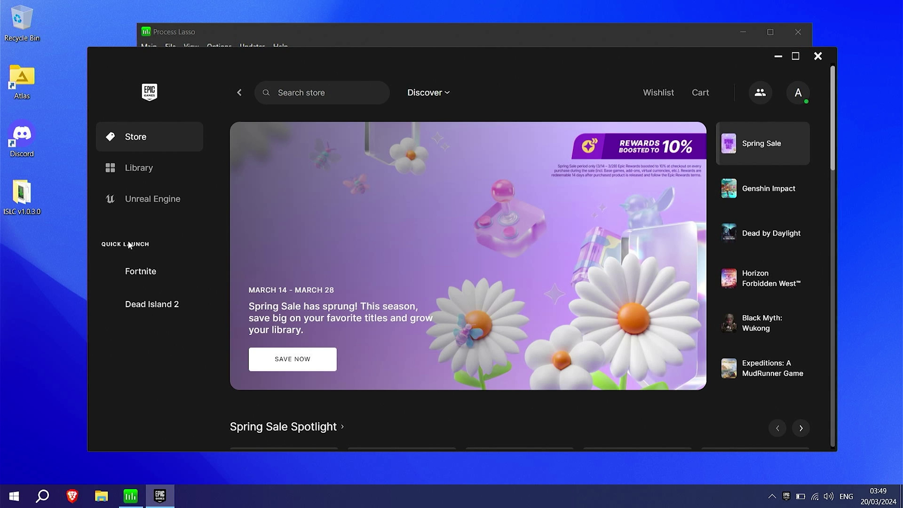
left_click(122, 275)
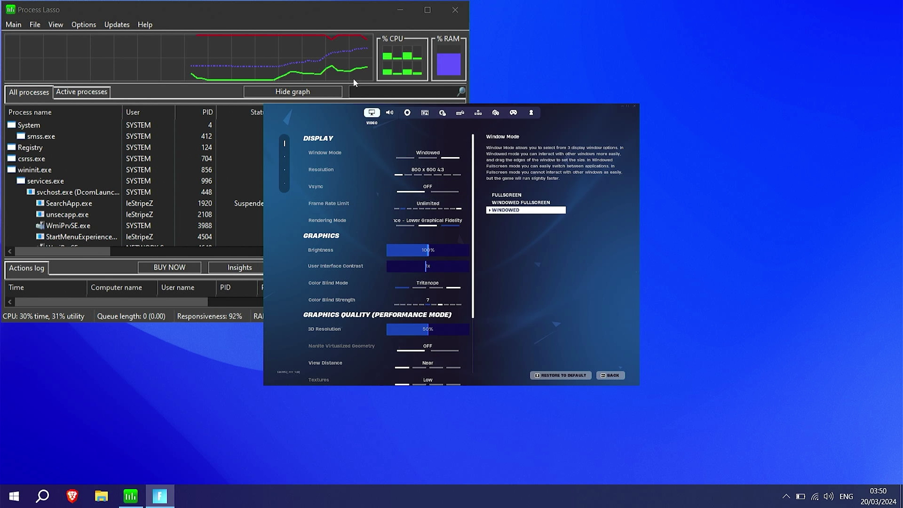
mouse_move(335, 11)
left_mouse_down()
mouse_move(556, 100)
mouse_move(545, 96)
left_mouse_up()
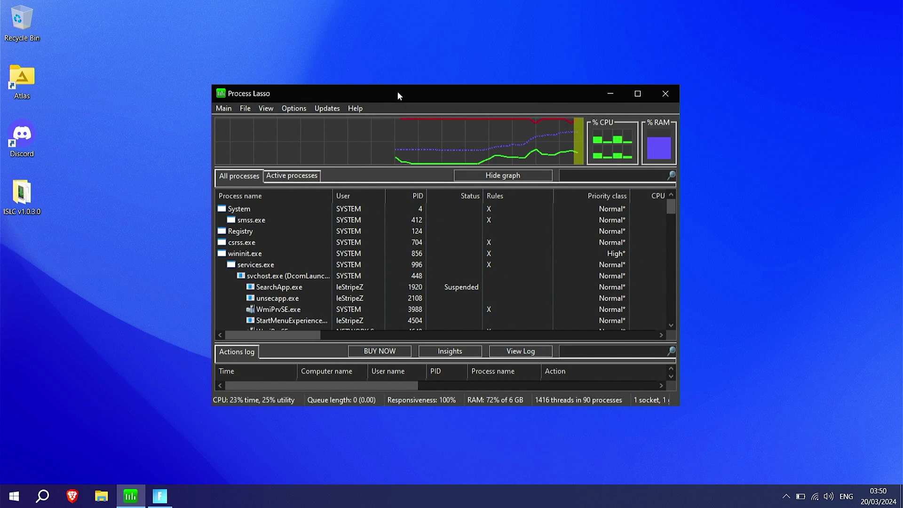
Give FortniteClient Always High CPU priority and CPU 0, 2, 4, 6 affinity, then open Task Manager.
scroll(289, 250, "down", 10)
scroll(289, 249, "down", 12)
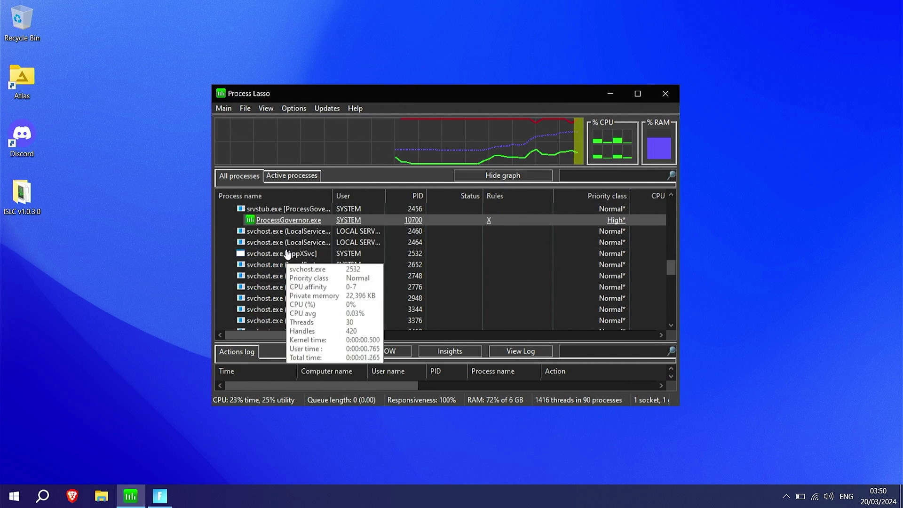
mouse_move(275, 246)
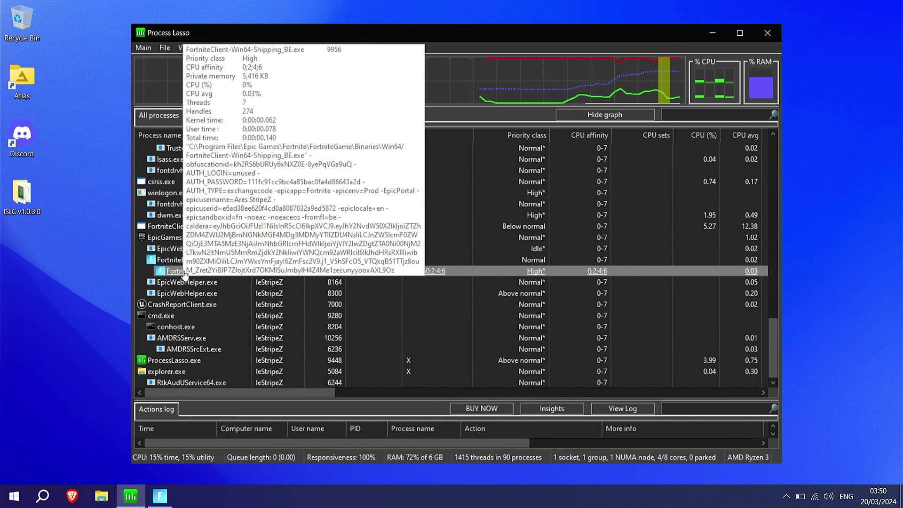
right_click(178, 275)
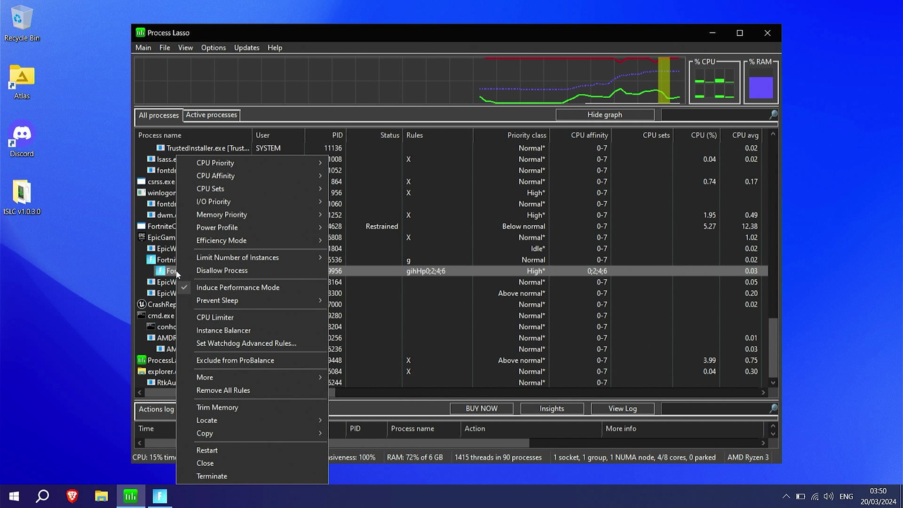
mouse_move(236, 165)
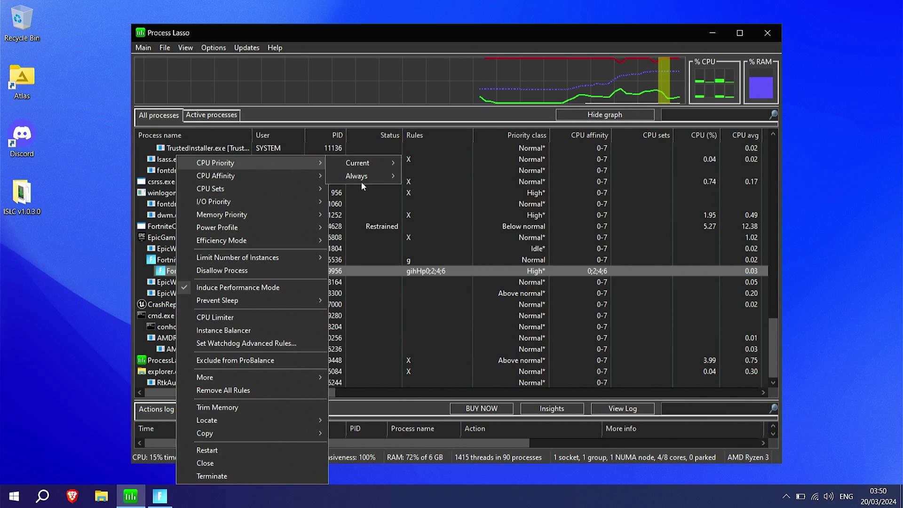
mouse_move(362, 184)
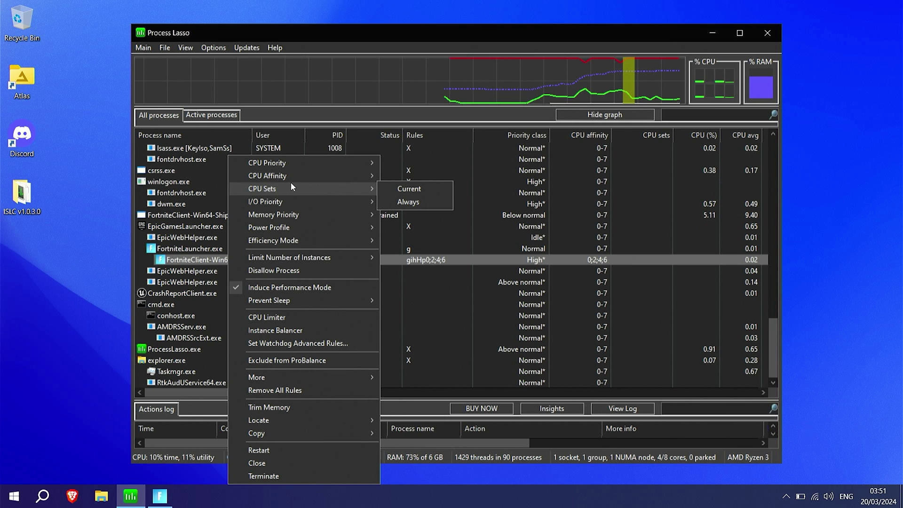
mouse_move(282, 177)
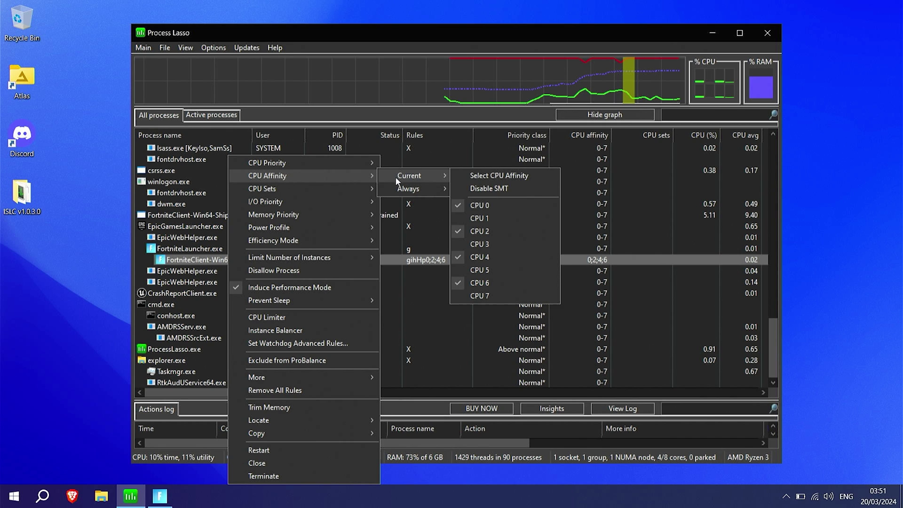
mouse_move(408, 188)
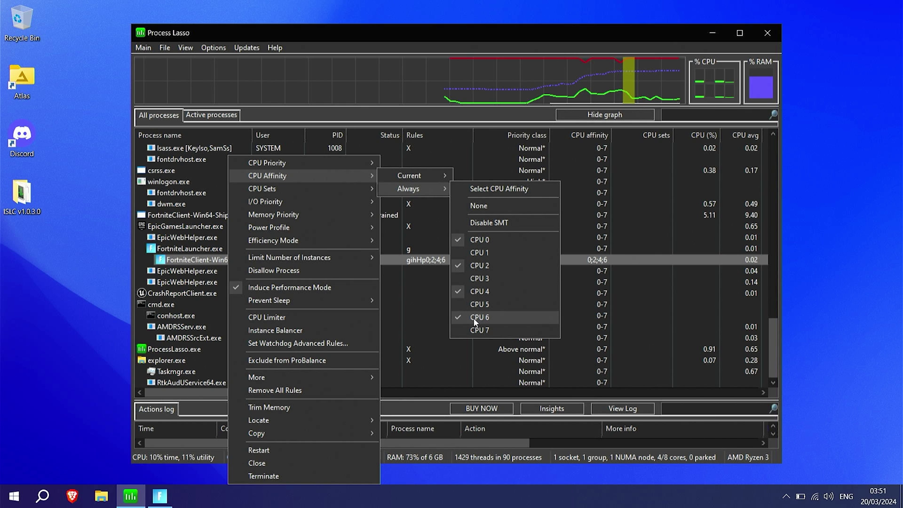
right_click(396, 495)
left_click(447, 443)
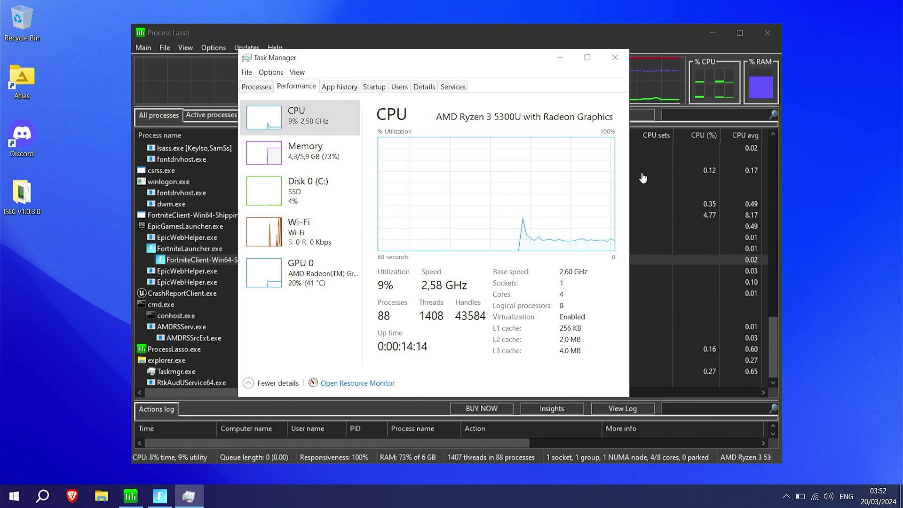
Close Task Manager to return to the Process Lasso process list.
left_click(615, 57)
Bring up FortniteClient's rule menu for the CPU 0, 2, 4, 6 affinity and High priority rules.
right_click(222, 260)
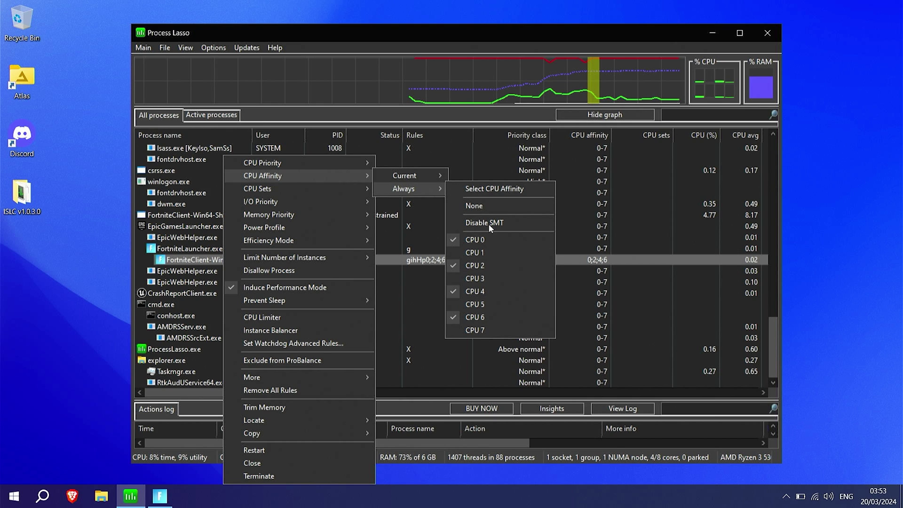
Set the Fortnite client's I/O priority to Always High.
mouse_move(306, 202)
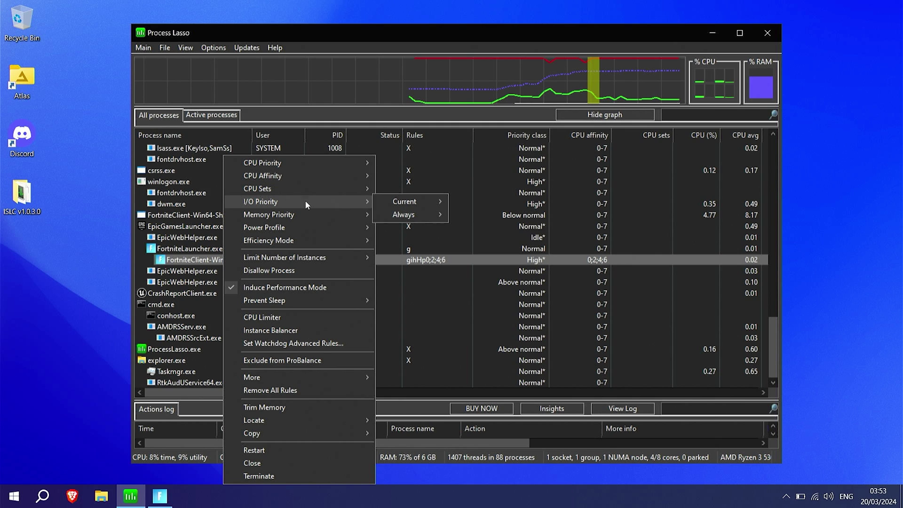
mouse_move(403, 214)
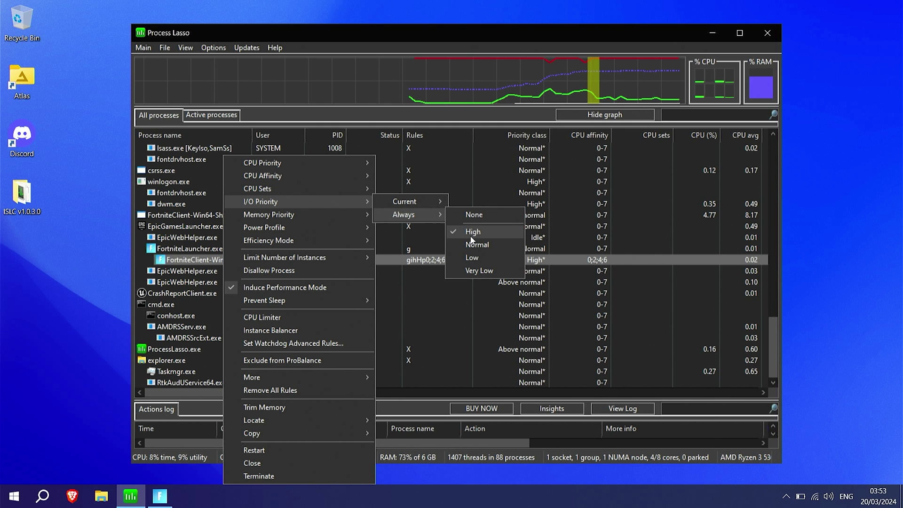
left_click(385, 89)
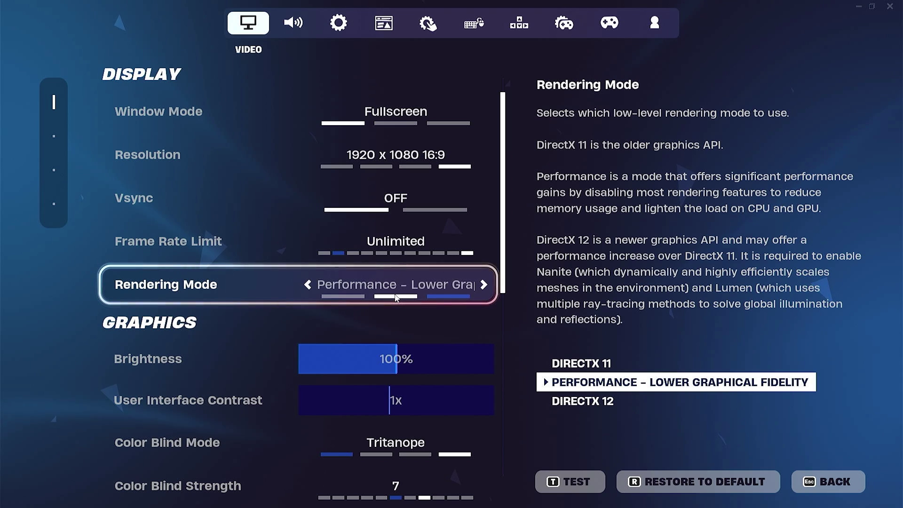
Switch Fortnite's Rendering Mode to DirectX 12, then review the graphics and Game settings.
left_click(483, 284)
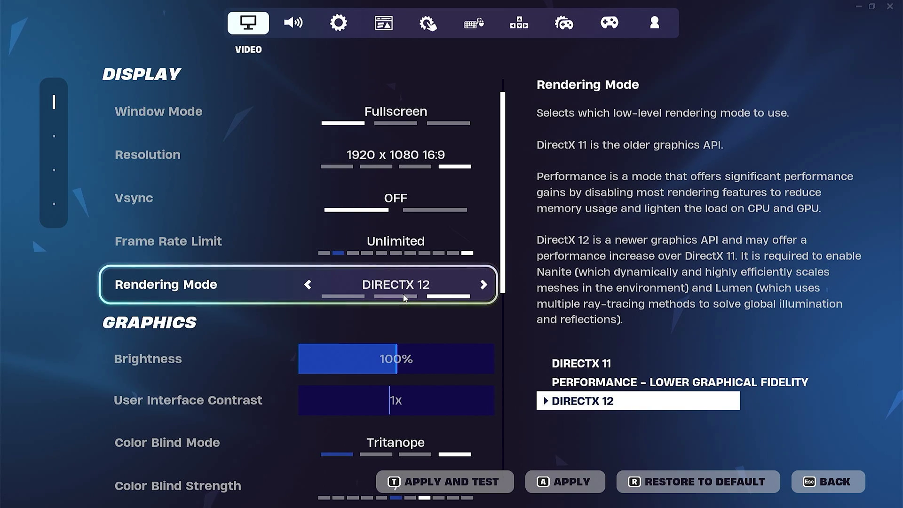
scroll(369, 182, "down", 8)
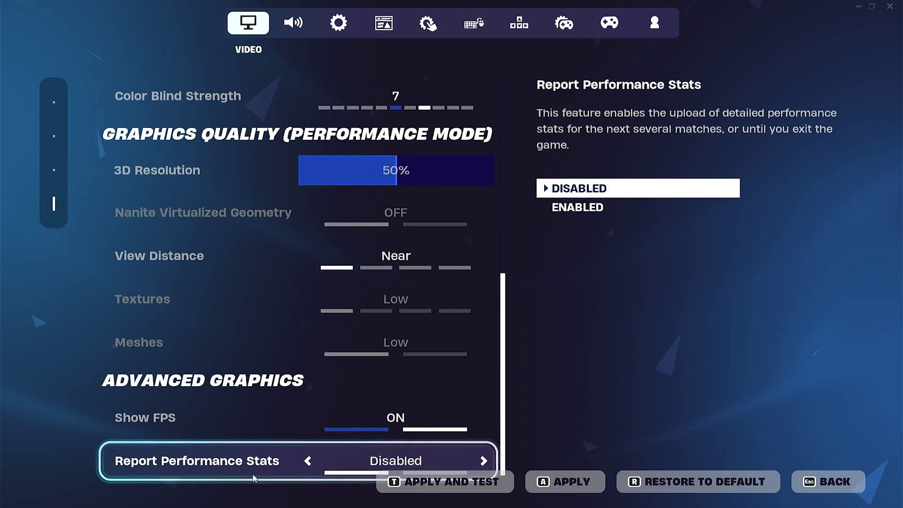
left_click(336, 24)
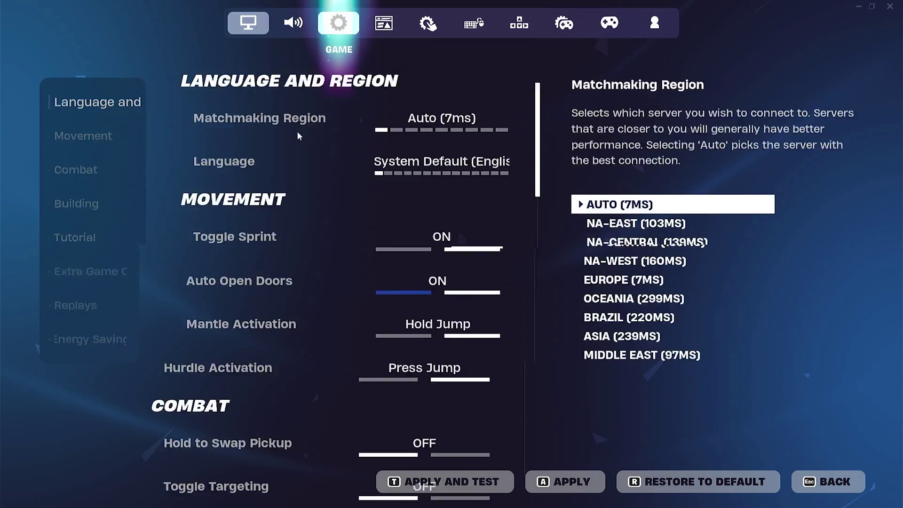
scroll(298, 133, "down", 15)
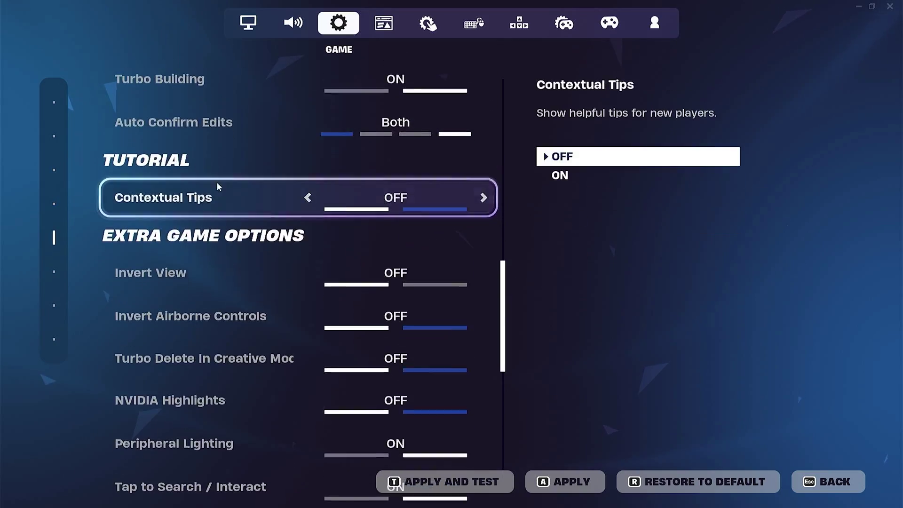
scroll(203, 198, "down", 10)
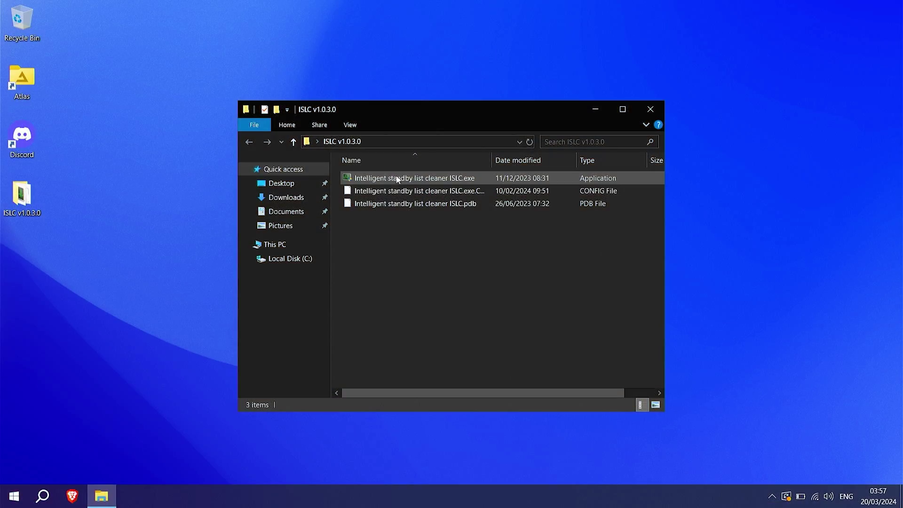
Launch ISLC.exe from the ISLC v1.0.3.0 folder and grant administrator permission.
double_click(398, 179)
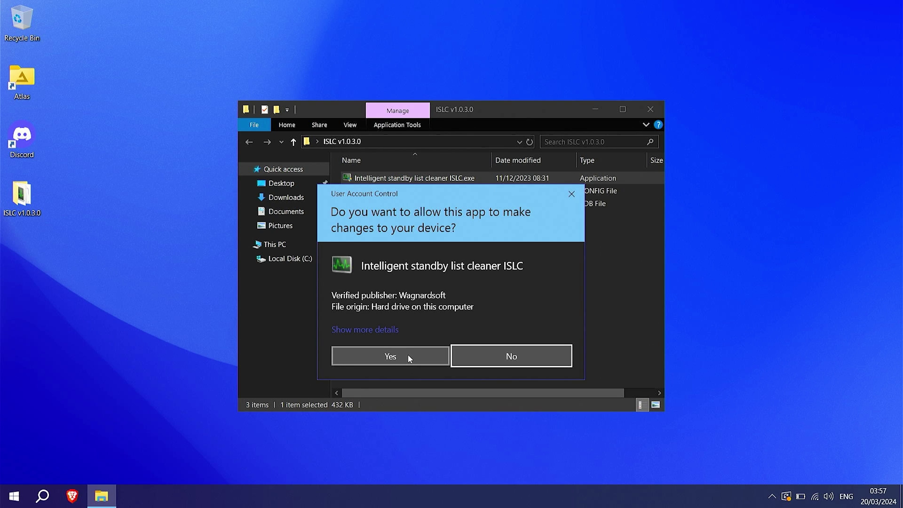
left_click(408, 356)
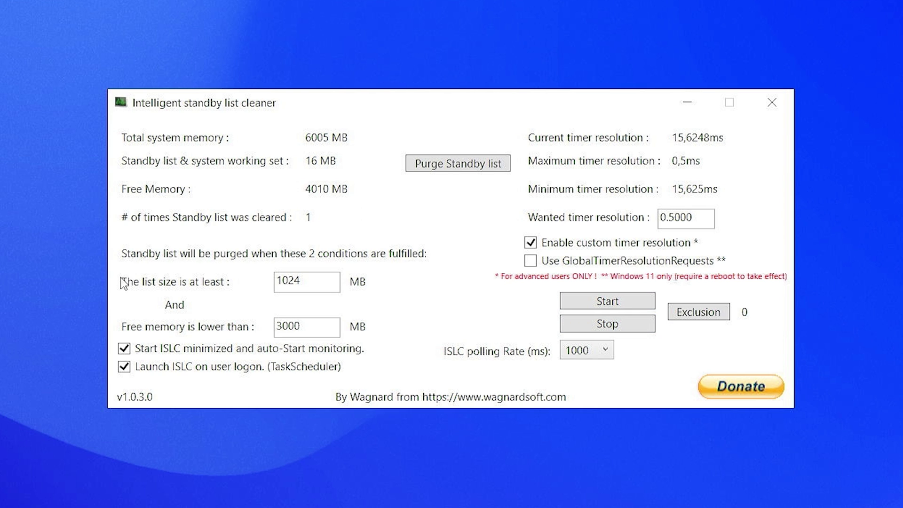
Confirm list size 1024 MB, free memory 3000 MB and wanted timer resolution 0.5000.
double_click(317, 282)
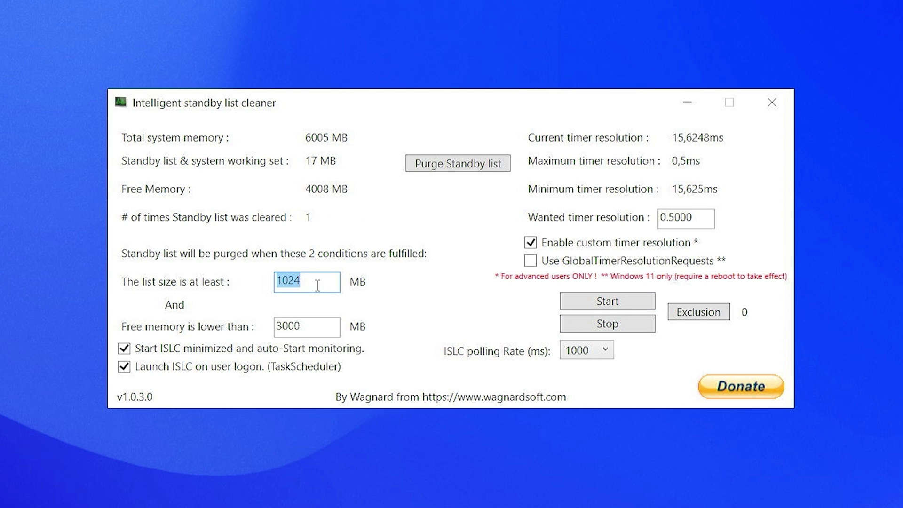
left_click(318, 282)
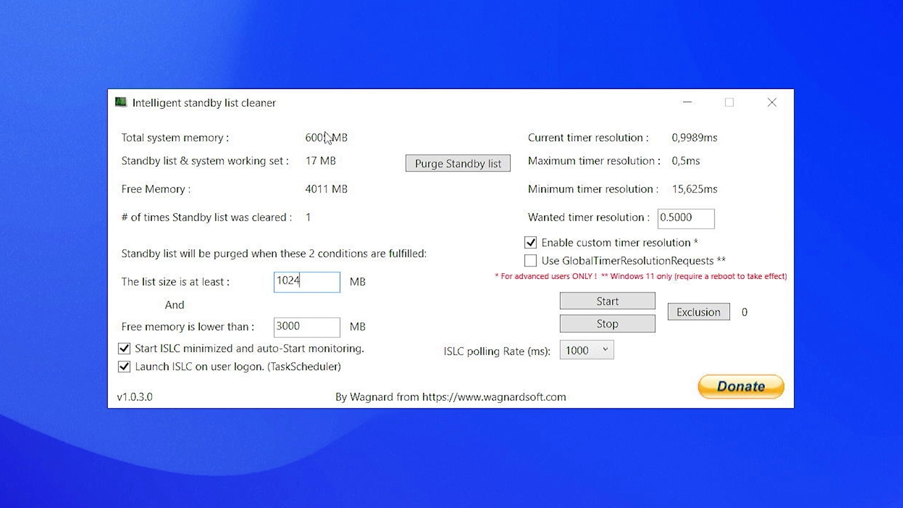
left_click(308, 325)
left_click_drag(308, 325, 262, 320)
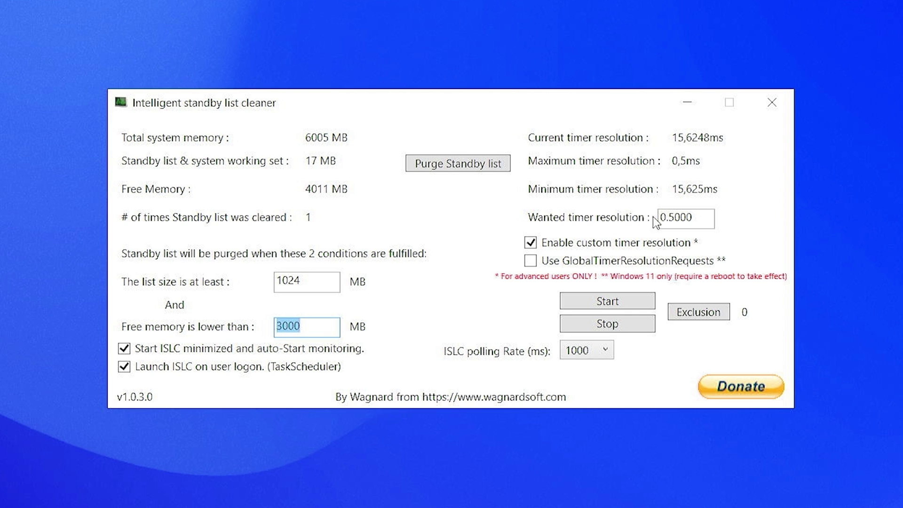
left_click(670, 217)
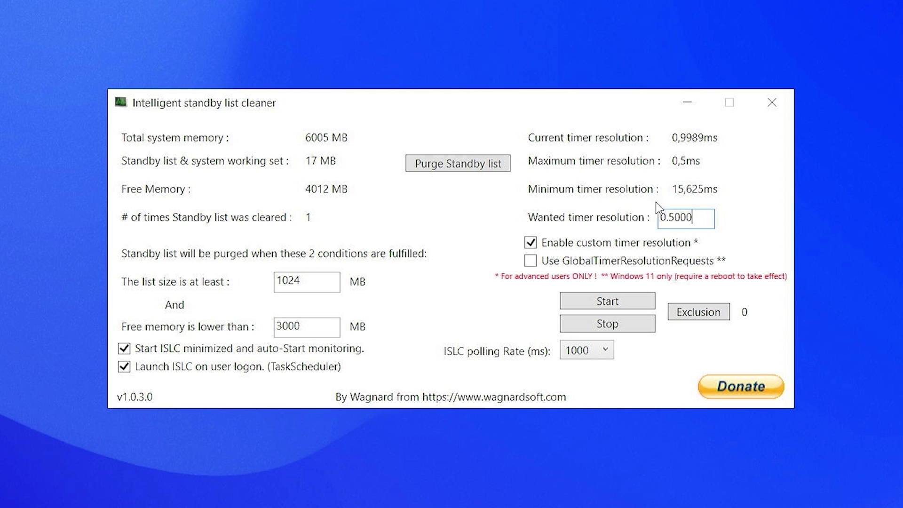
left_click_drag(661, 217, 677, 217)
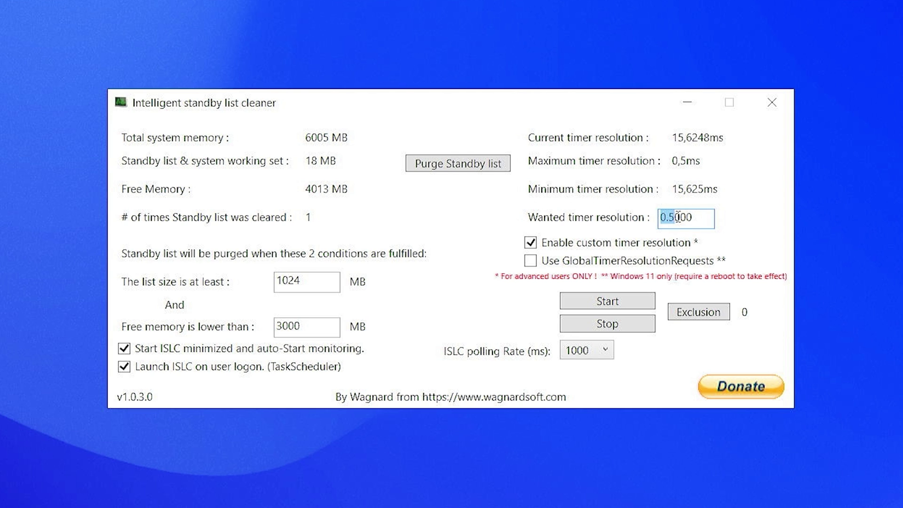
left_click(702, 217)
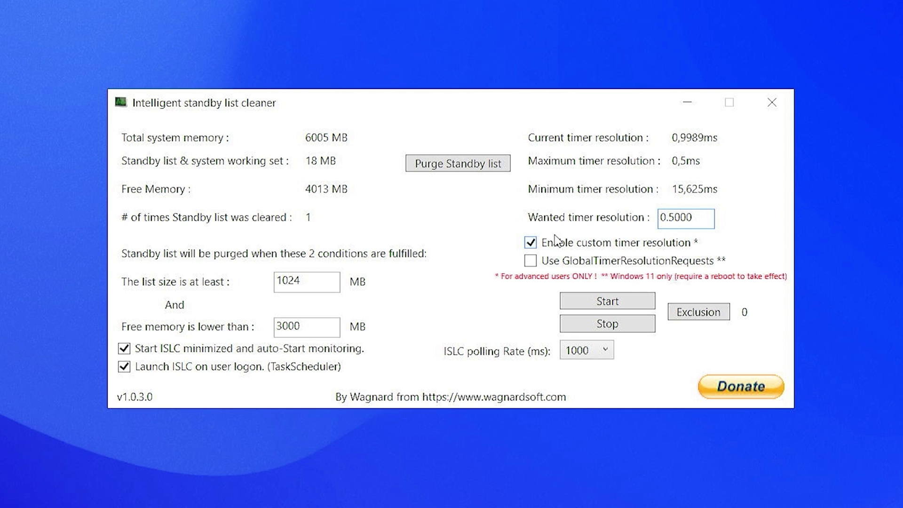
Start standby list monitoring with the polling rate kept at 1000 ms.
left_click(602, 301)
left_click(583, 351)
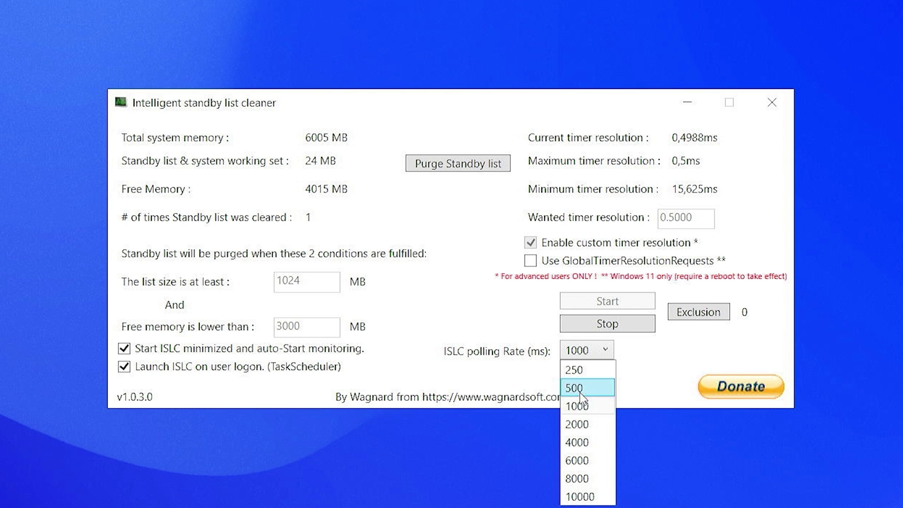
left_click(581, 406)
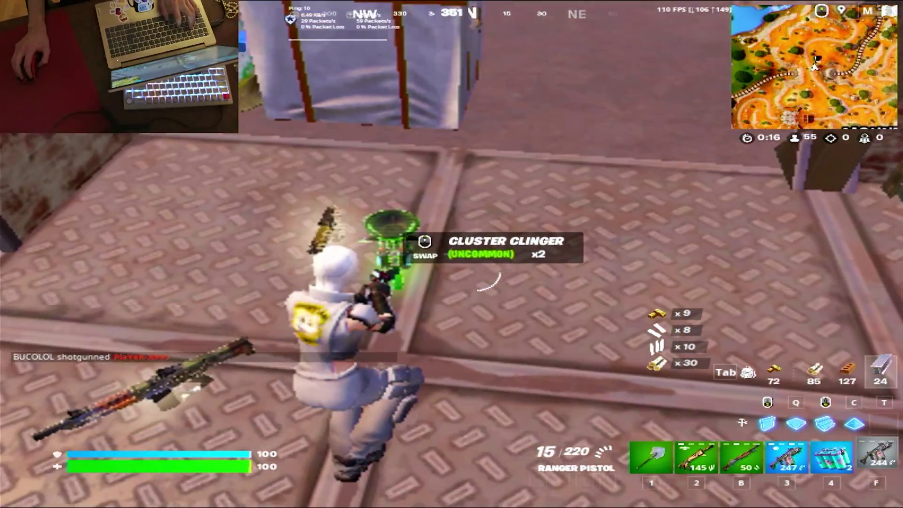
Run through the brick alley and up the stairs, placing and editing builds.
key("1")
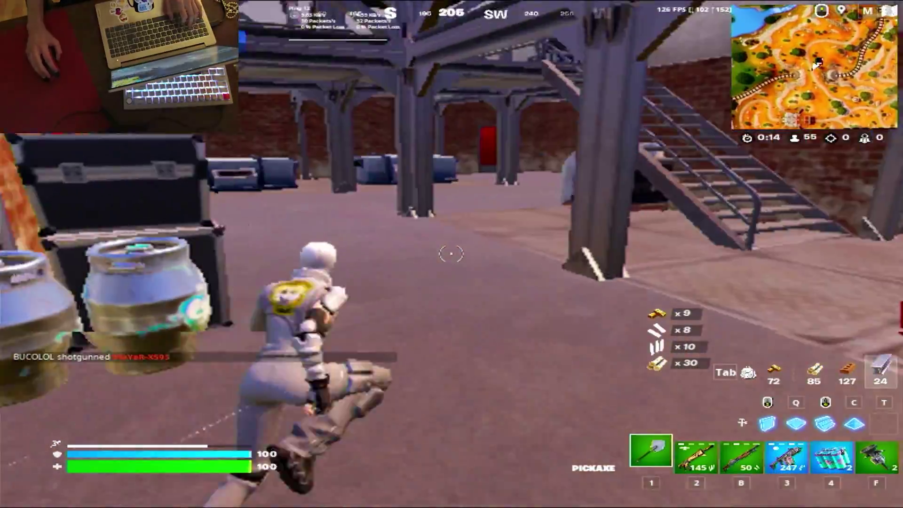
key("w")
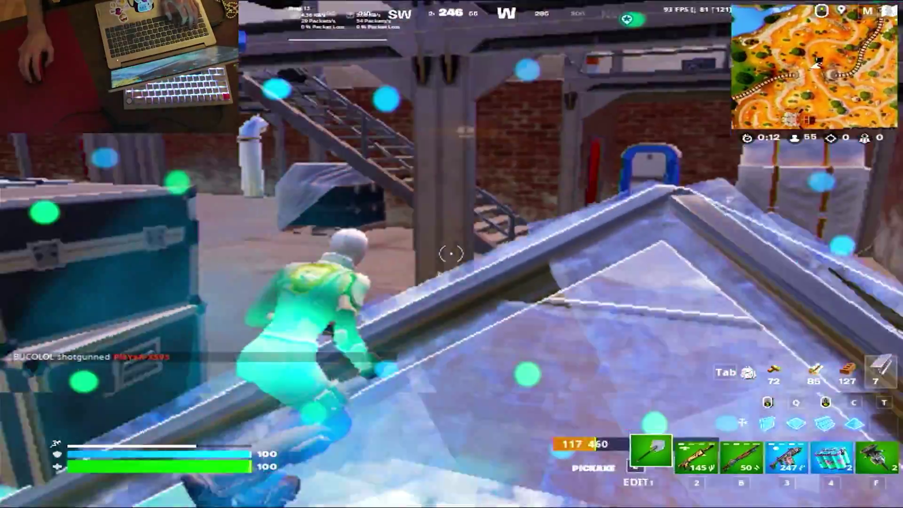
key("w")
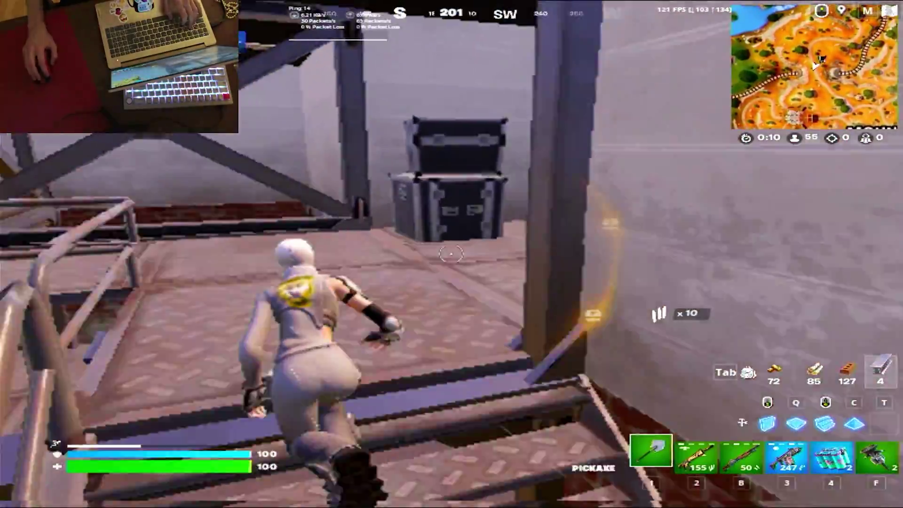
key("w")
key("q")
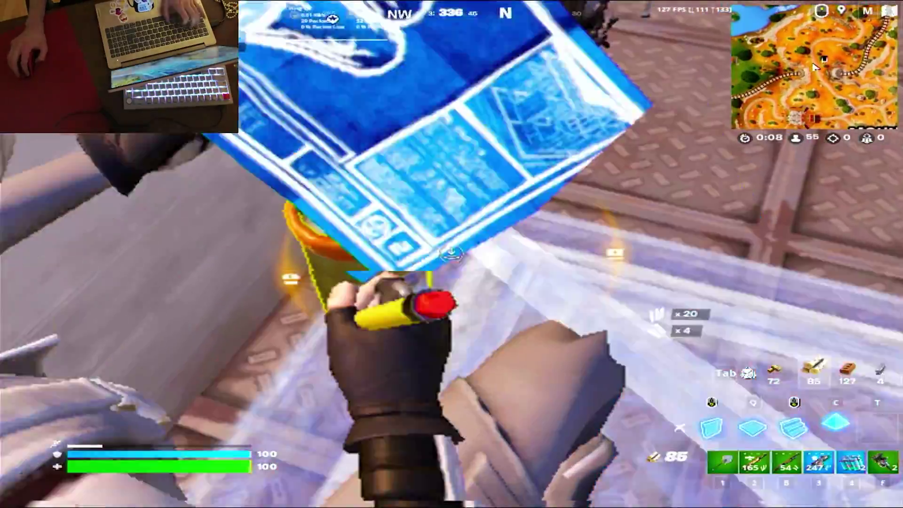
key("e")
Open the chest and pick up the Cover Fire Warforged Assault Rifle.
key("w")
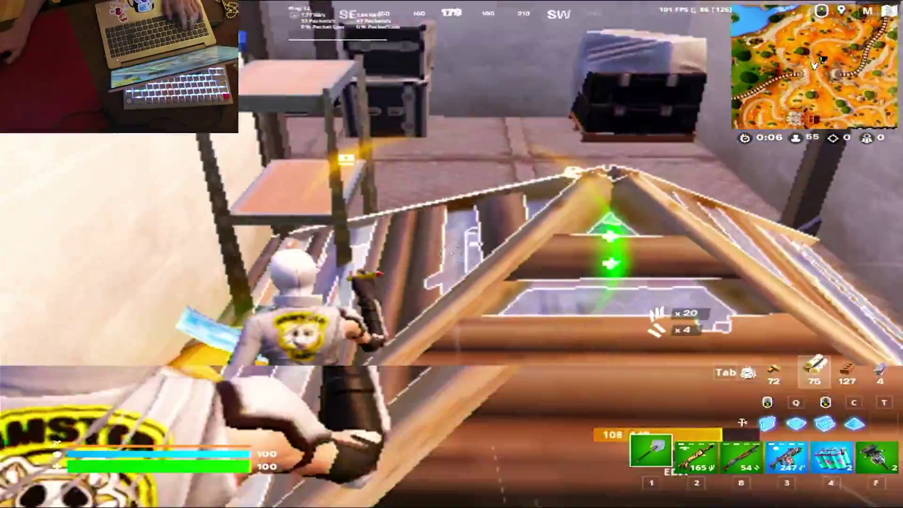
key("e")
key("2")
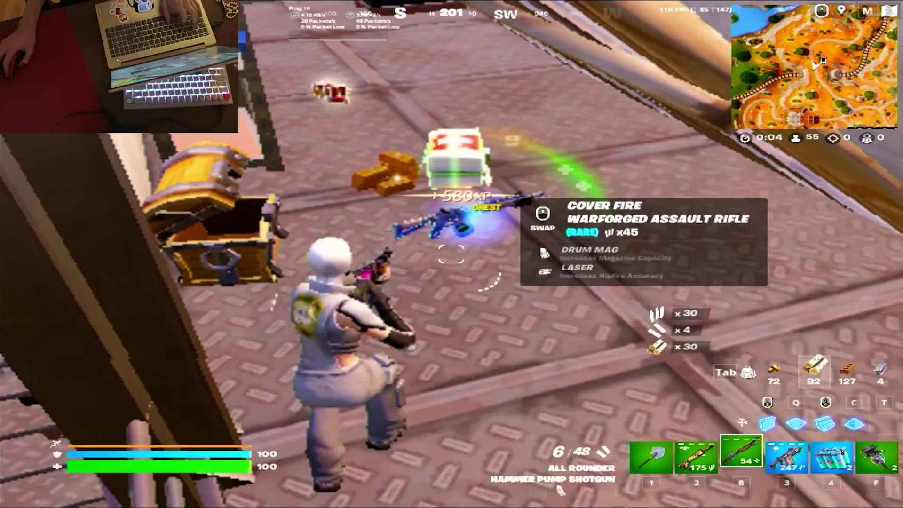
key("e")
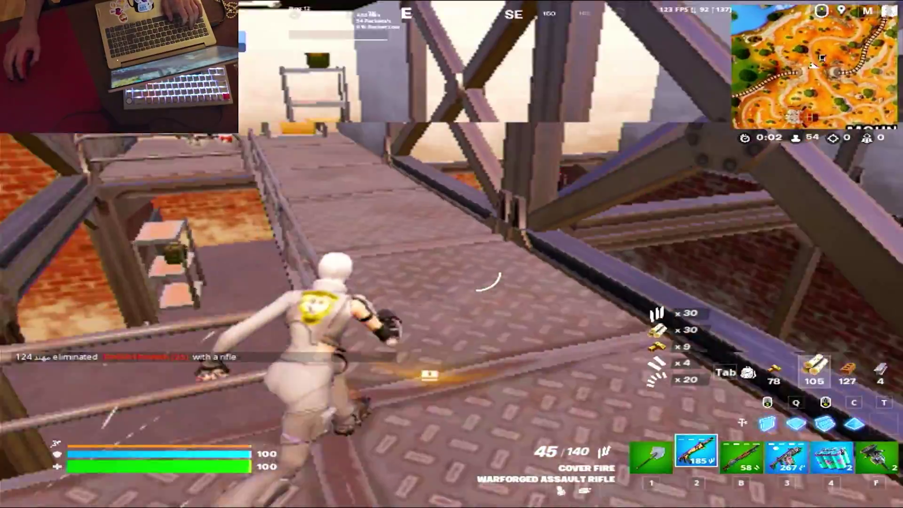